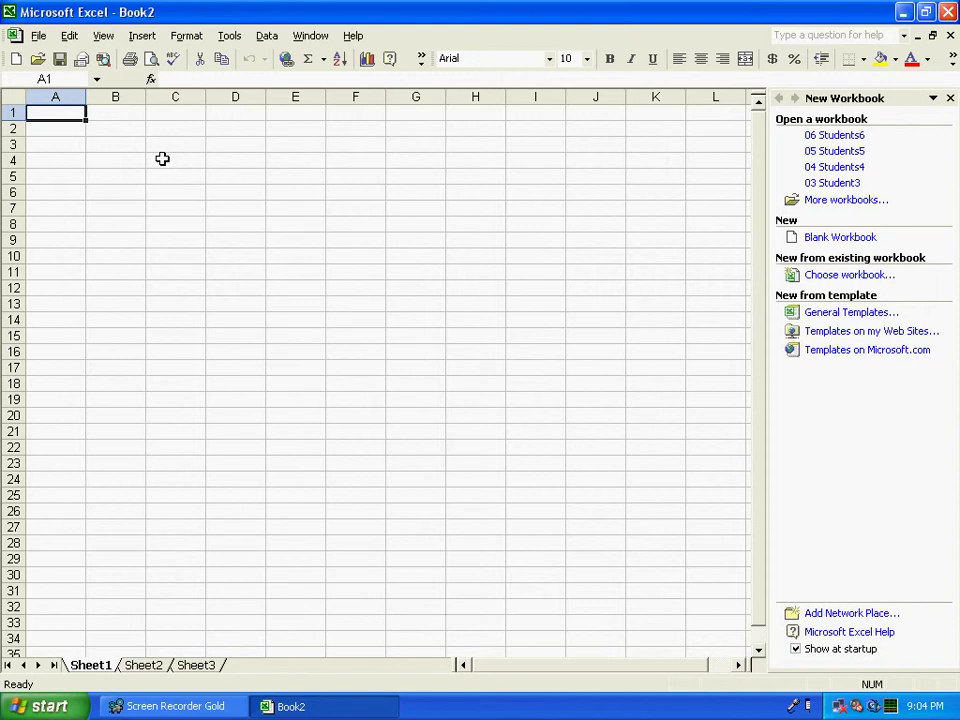
Step: Open the workbook 06 Students6 from the 00 Students Files folder inside MS Excel Training on Local Disk (D:)
click(40, 37)
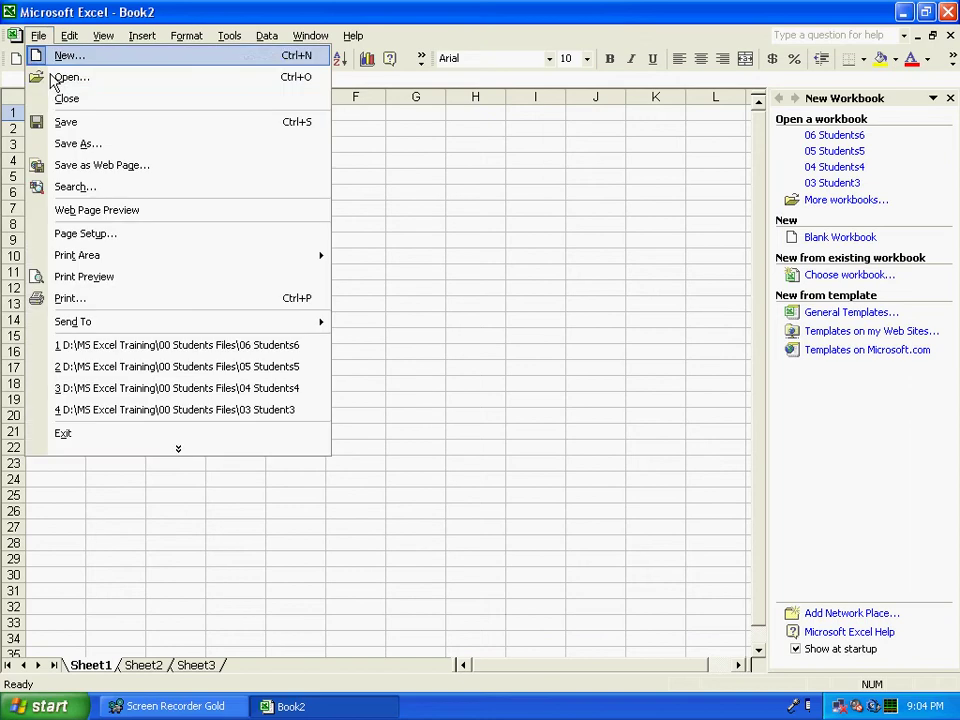
click(50, 76)
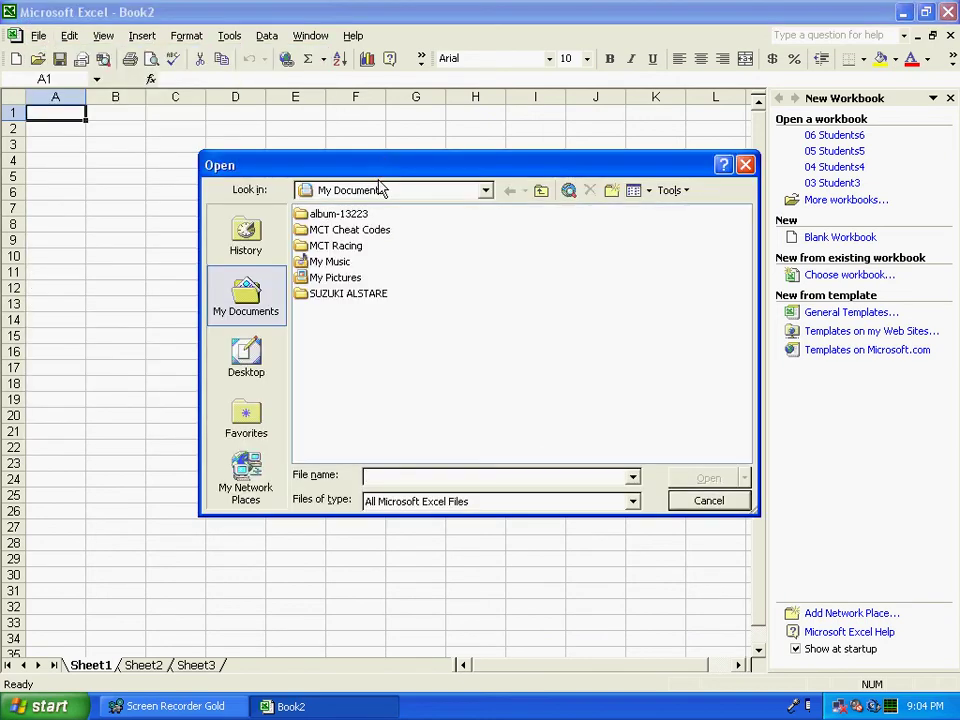
click(379, 190)
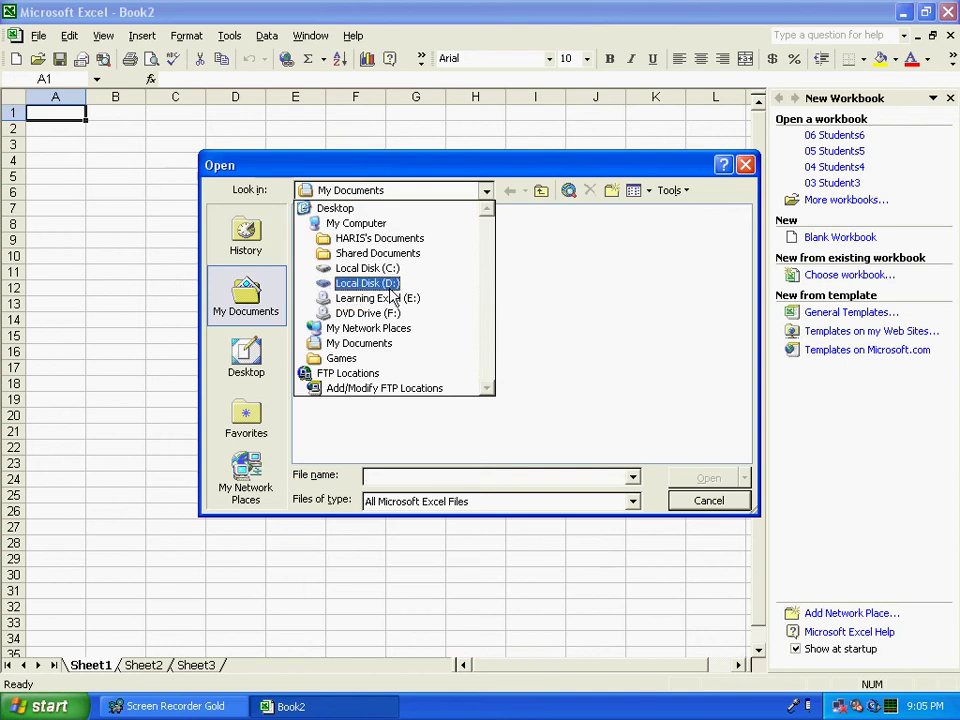
click(368, 284)
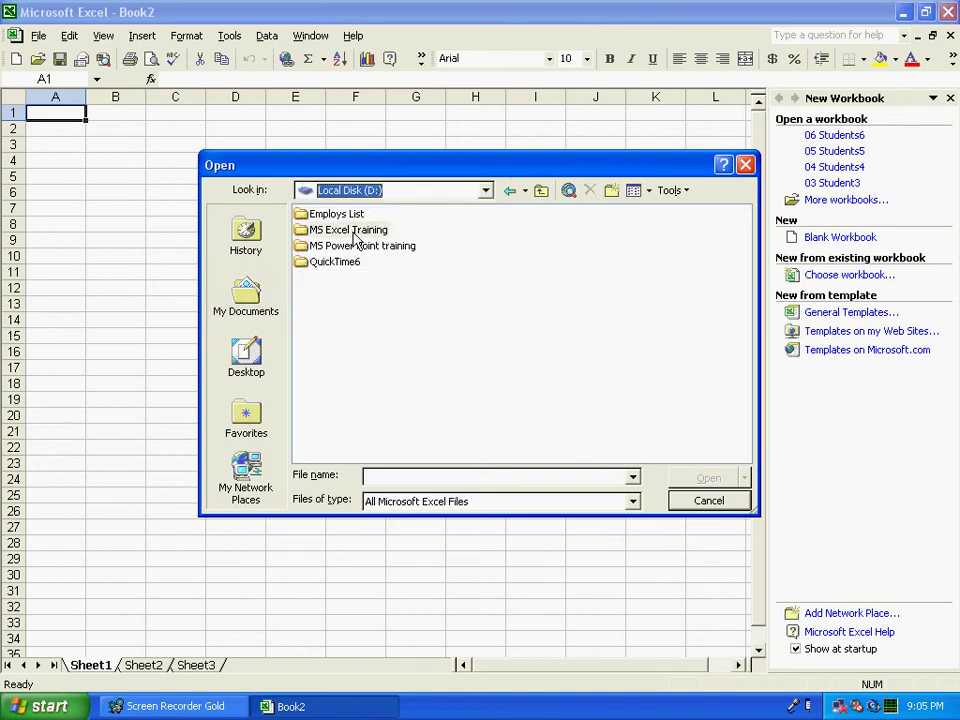
double_click(350, 231)
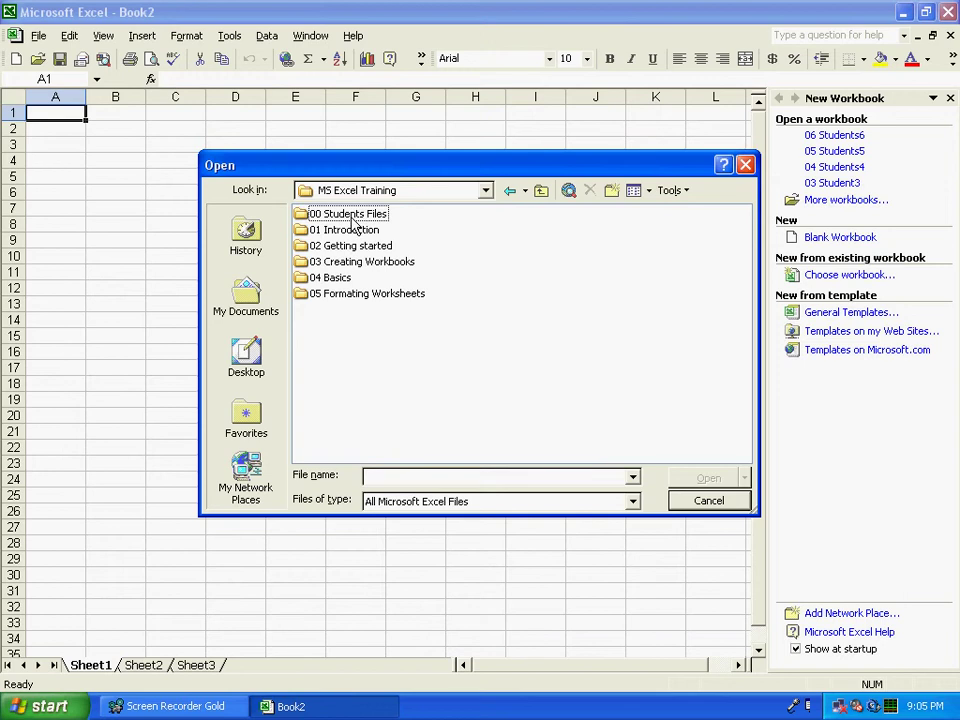
double_click(350, 215)
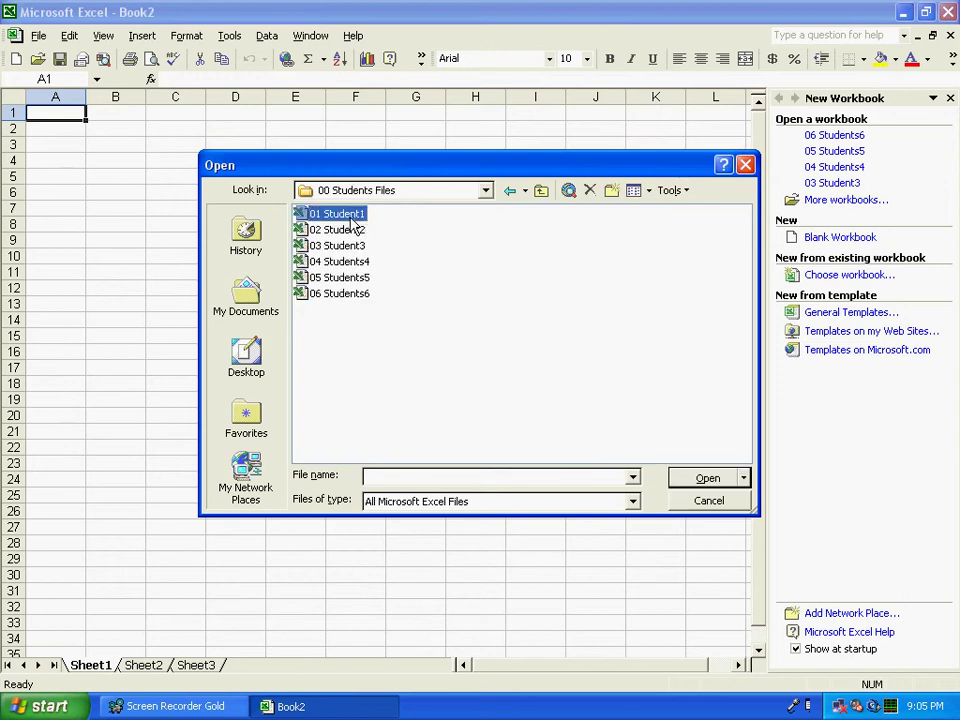
click(350, 296)
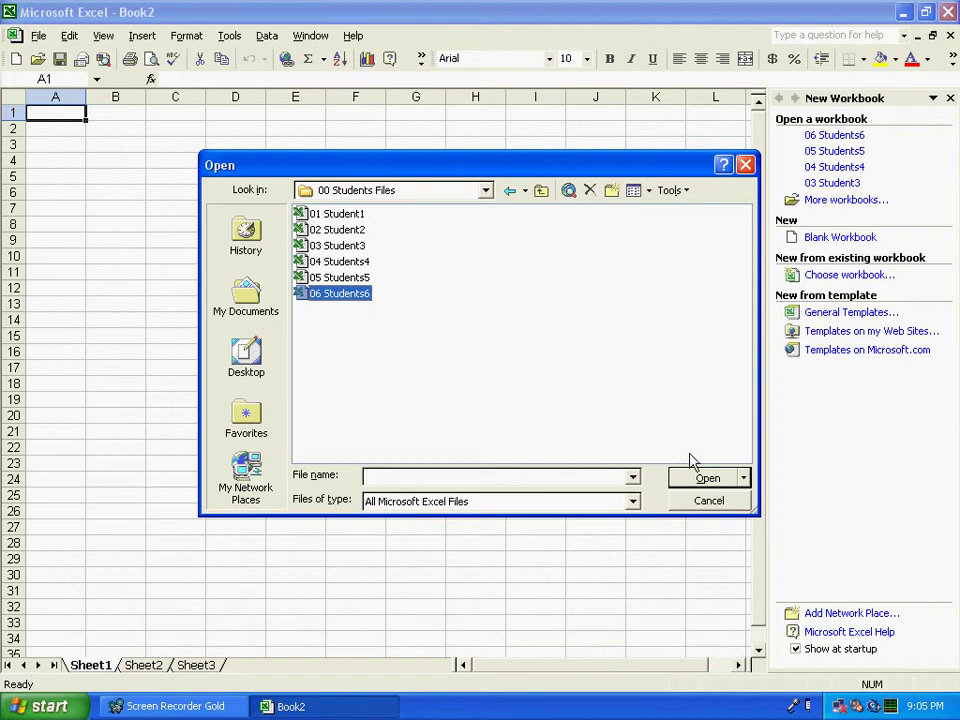
click(712, 480)
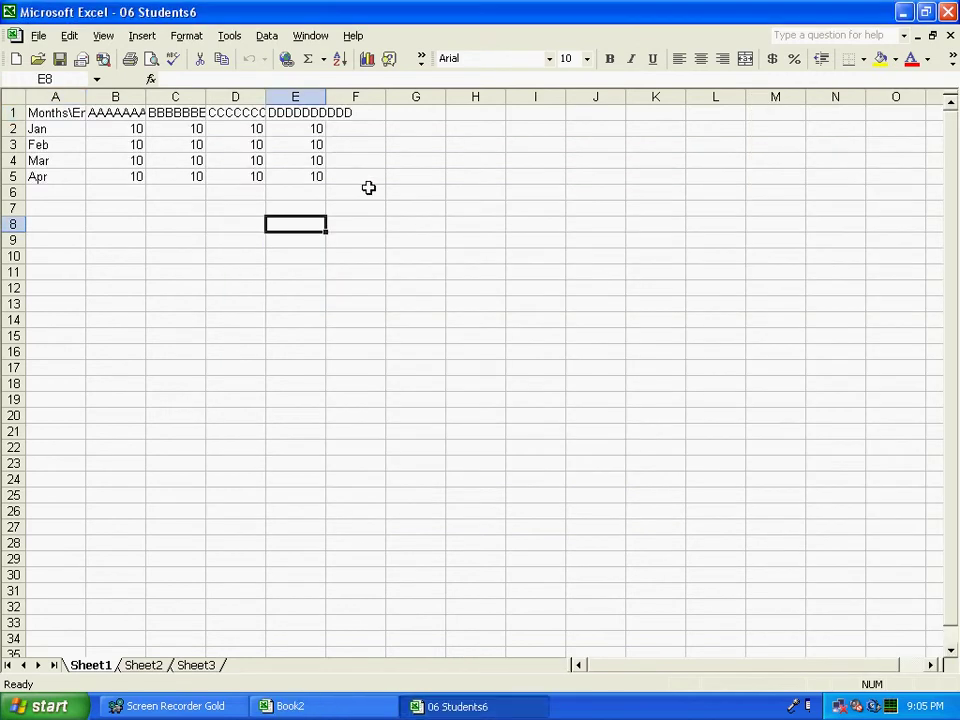
Step: Try the Currency Style on cell B2, the Jan value, and undo it
click(126, 128)
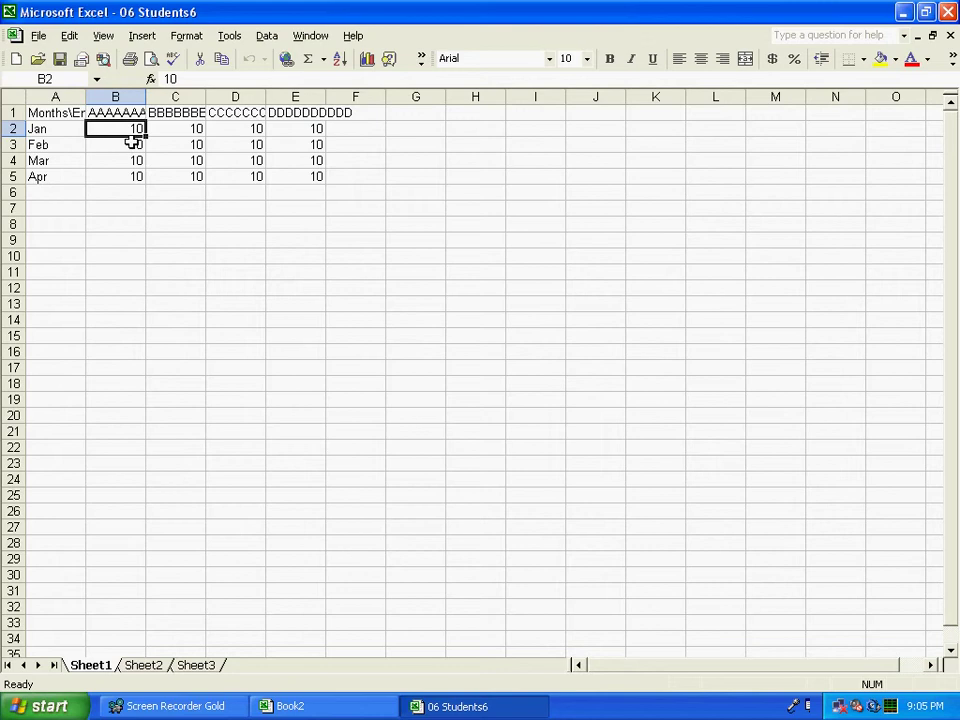
click(773, 60)
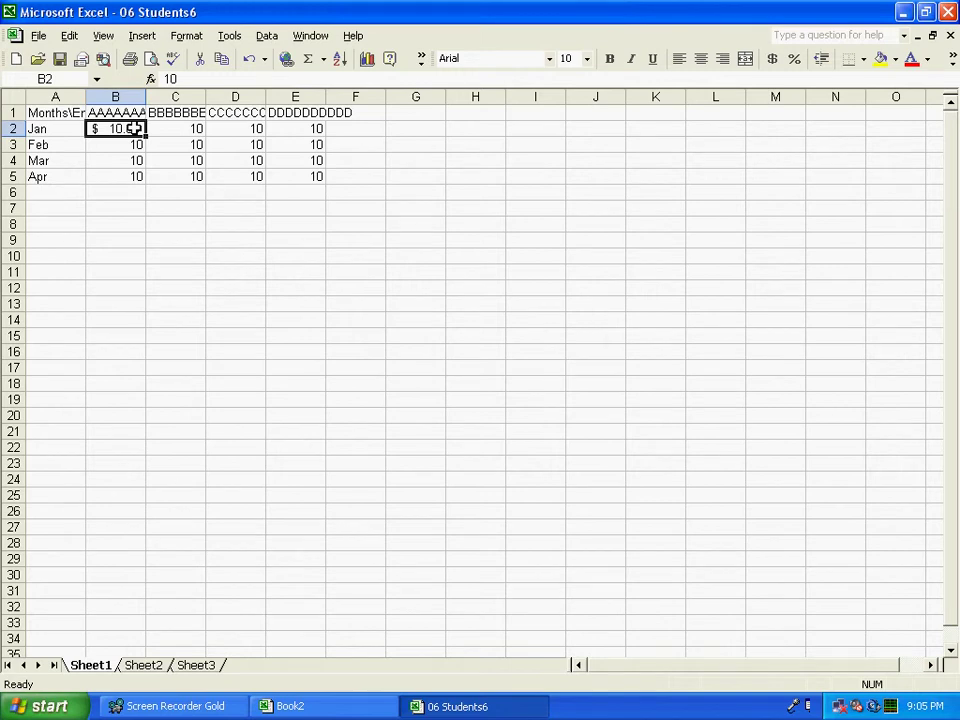
click(773, 63)
key(ctrl+z)
key(ctrl+z)
Step: Open the cell formatting settings for B2 and look through the alignment, font, border and number options
click(188, 38)
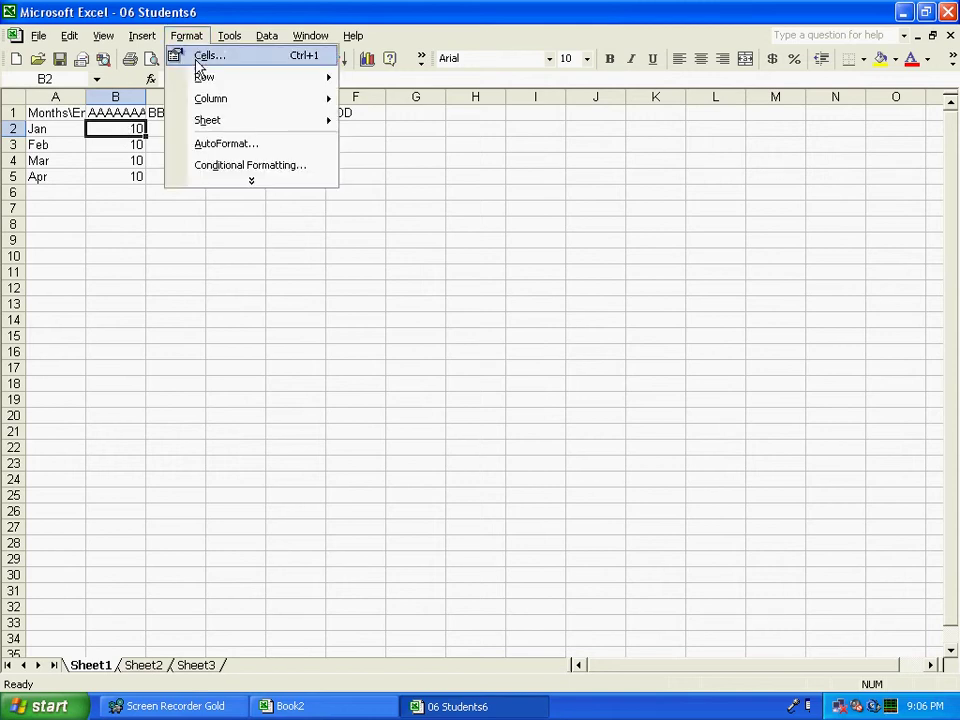
click(197, 56)
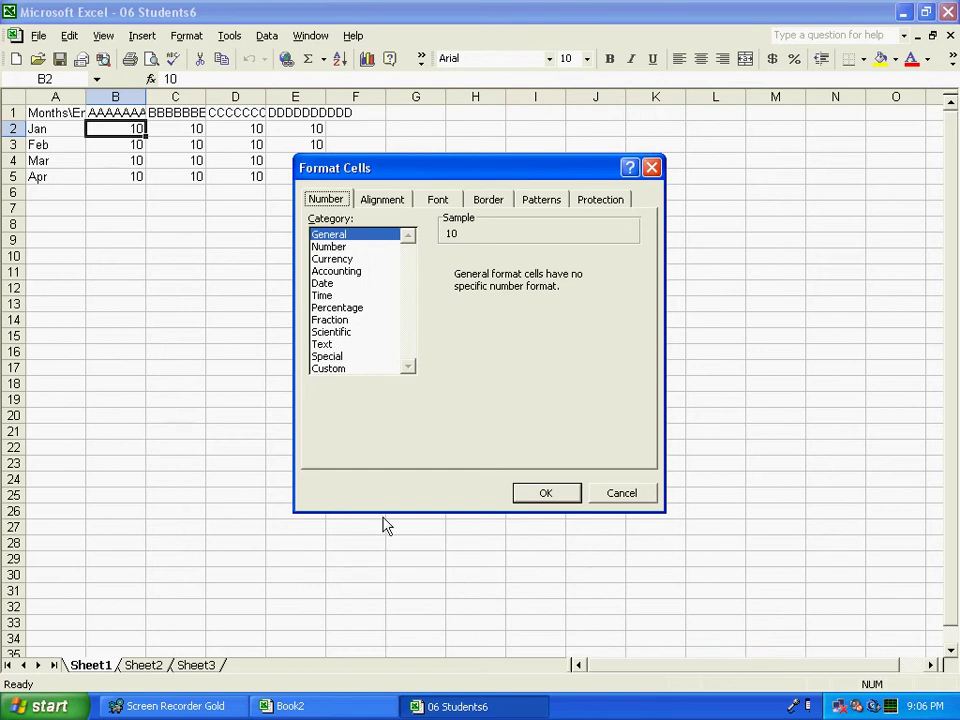
click(380, 200)
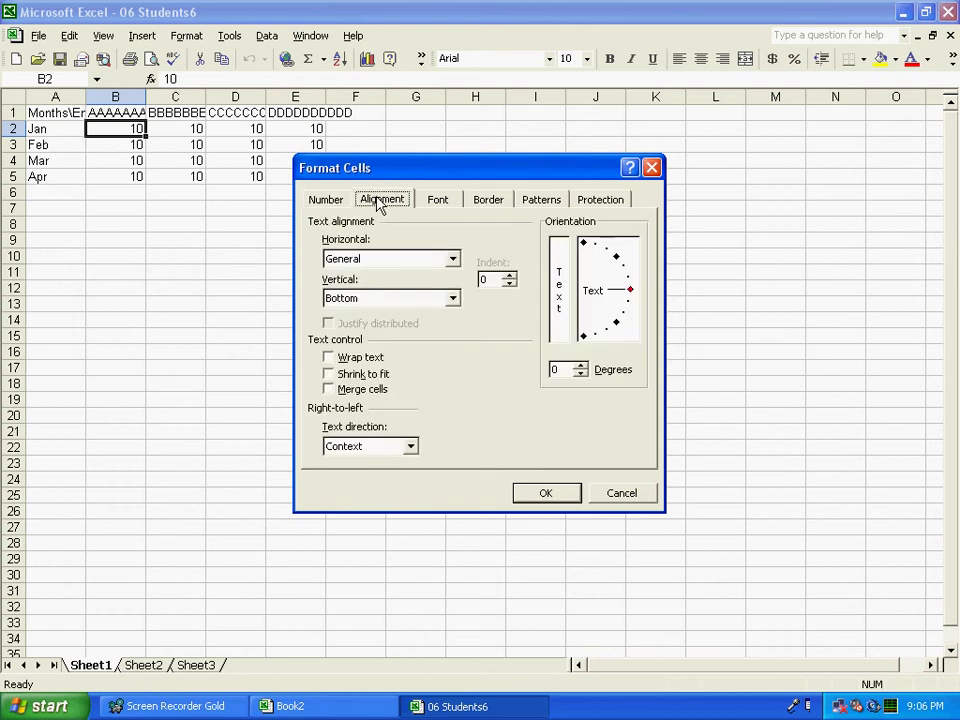
click(446, 203)
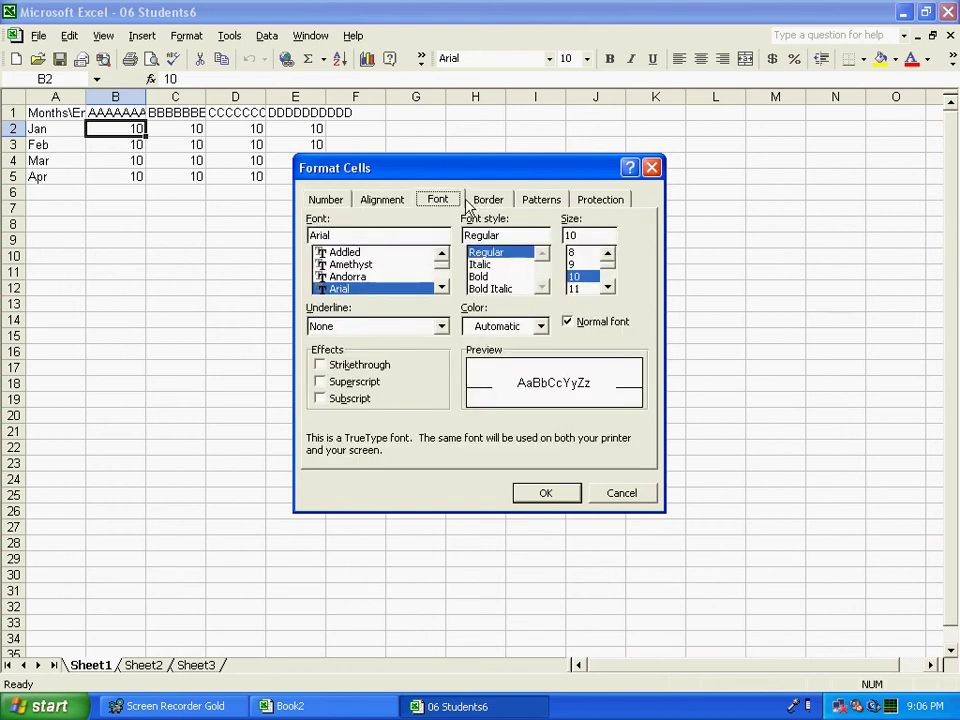
click(480, 200)
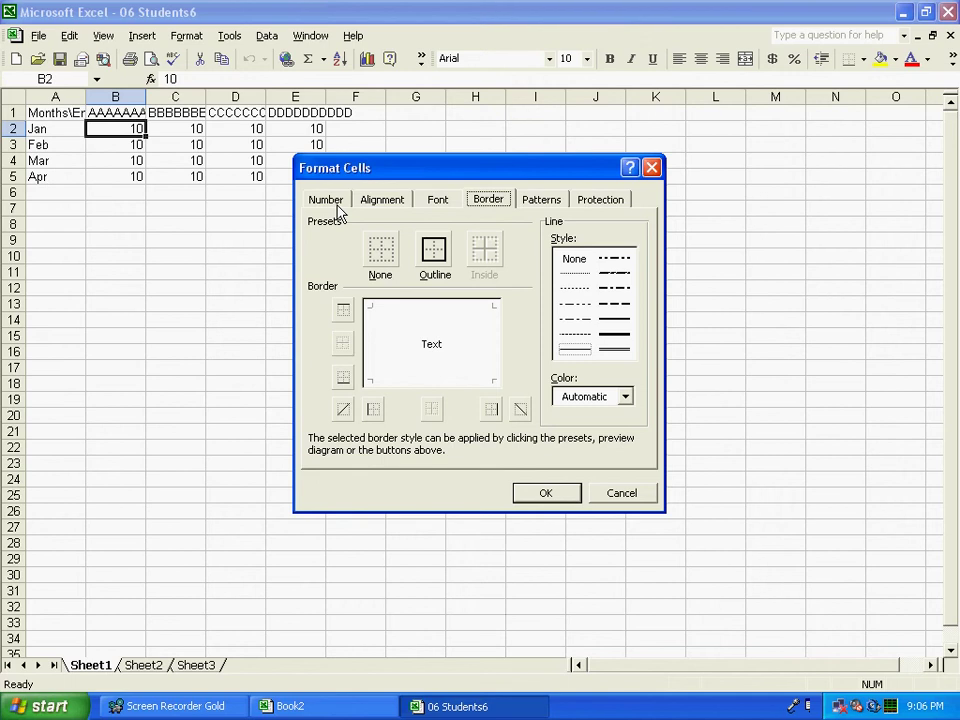
click(338, 207)
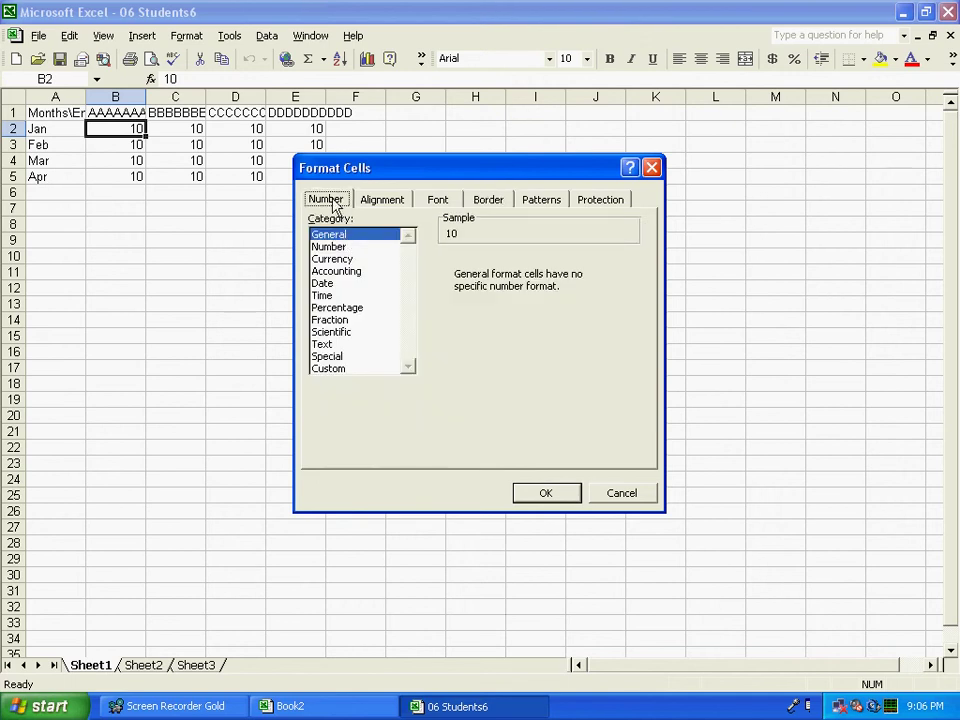
Step: Format cell B2 as Number with 2 decimal places
click(357, 250)
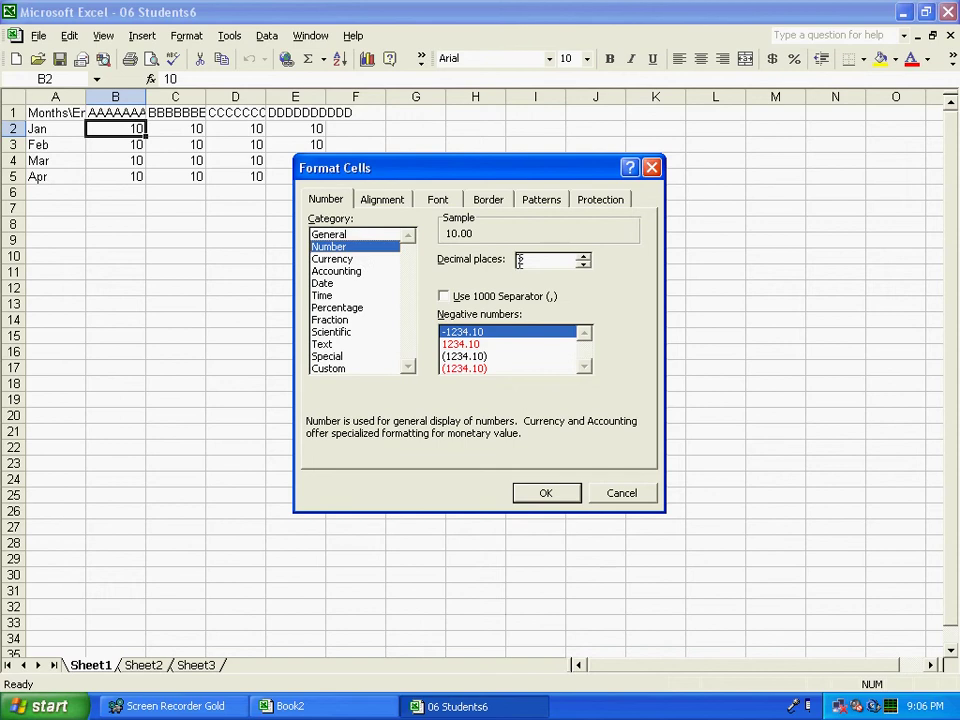
click(584, 265)
click(584, 265)
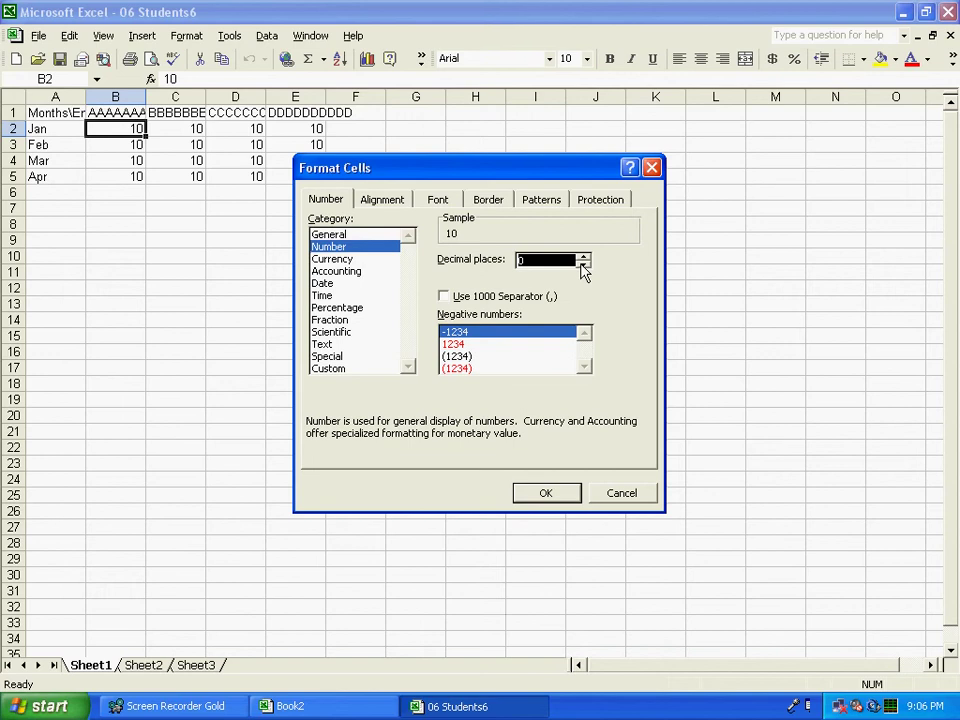
click(583, 256)
click(583, 256)
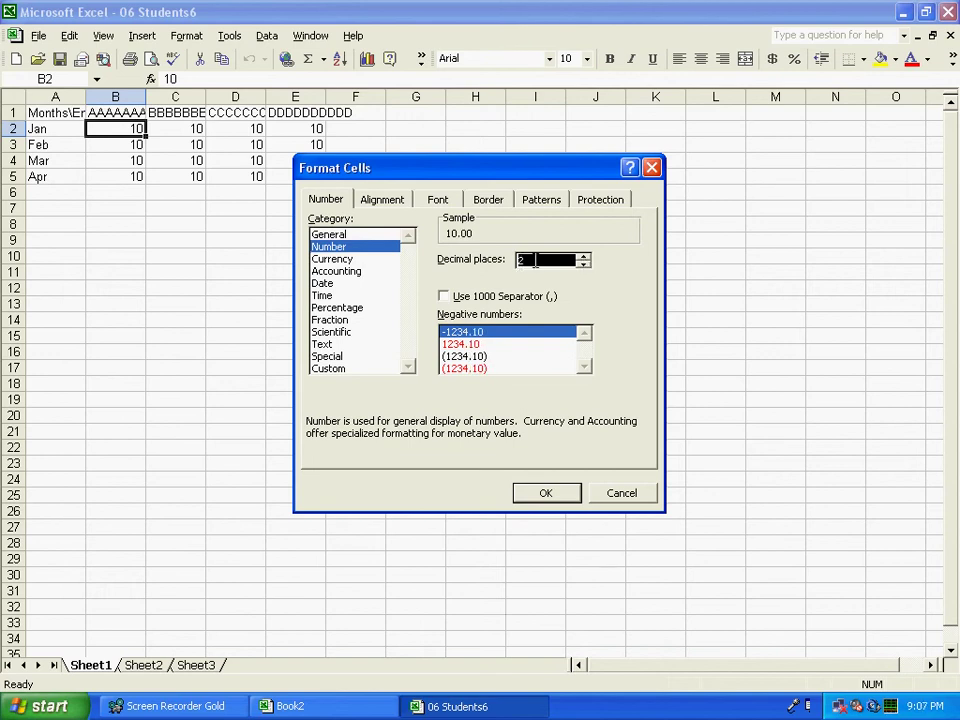
click(553, 496)
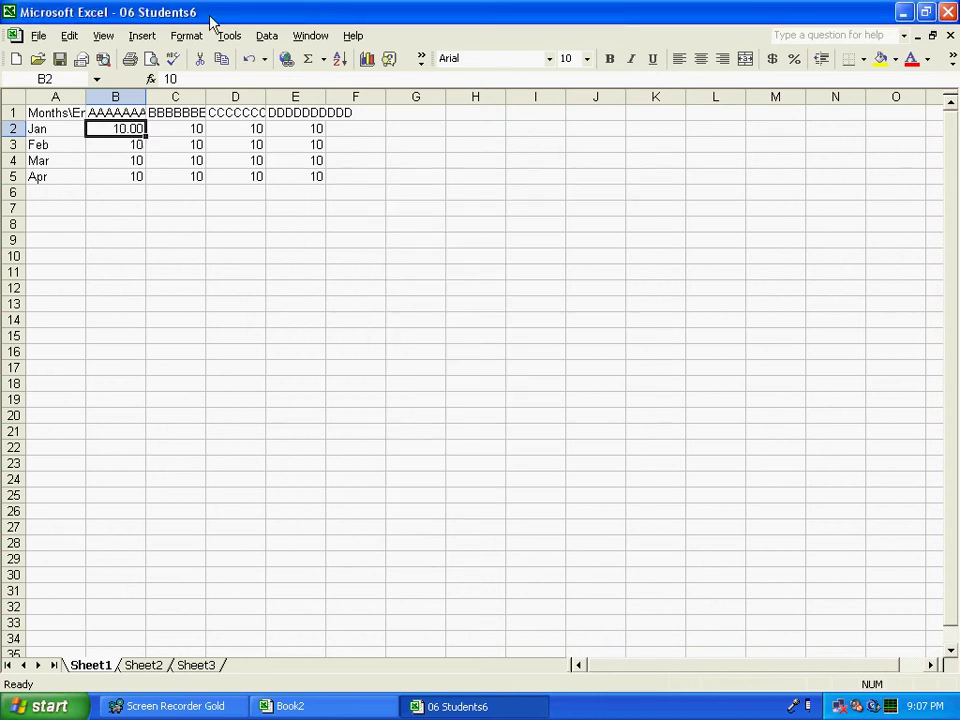
Step: Enable the 1000 separator in cell B2's number format and enter 1000 in the cell
click(188, 38)
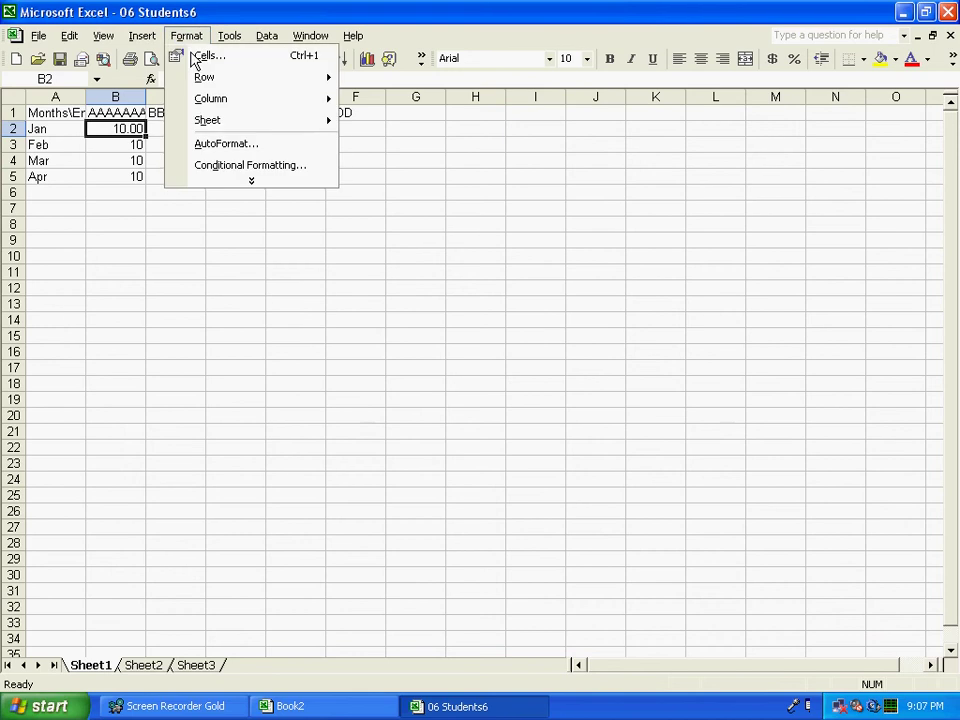
click(196, 57)
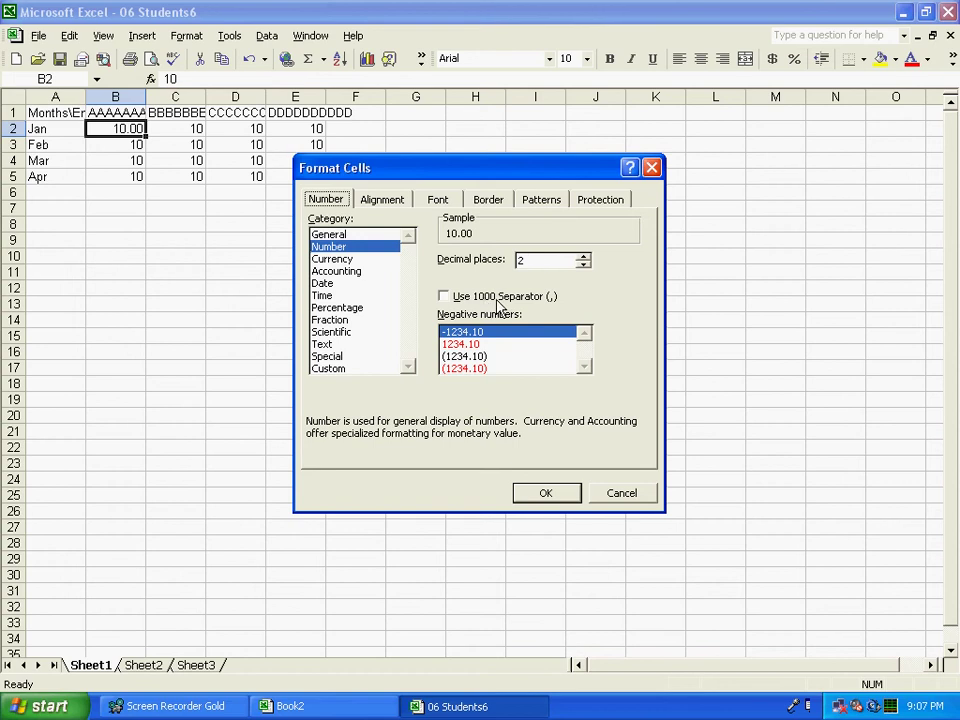
click(445, 297)
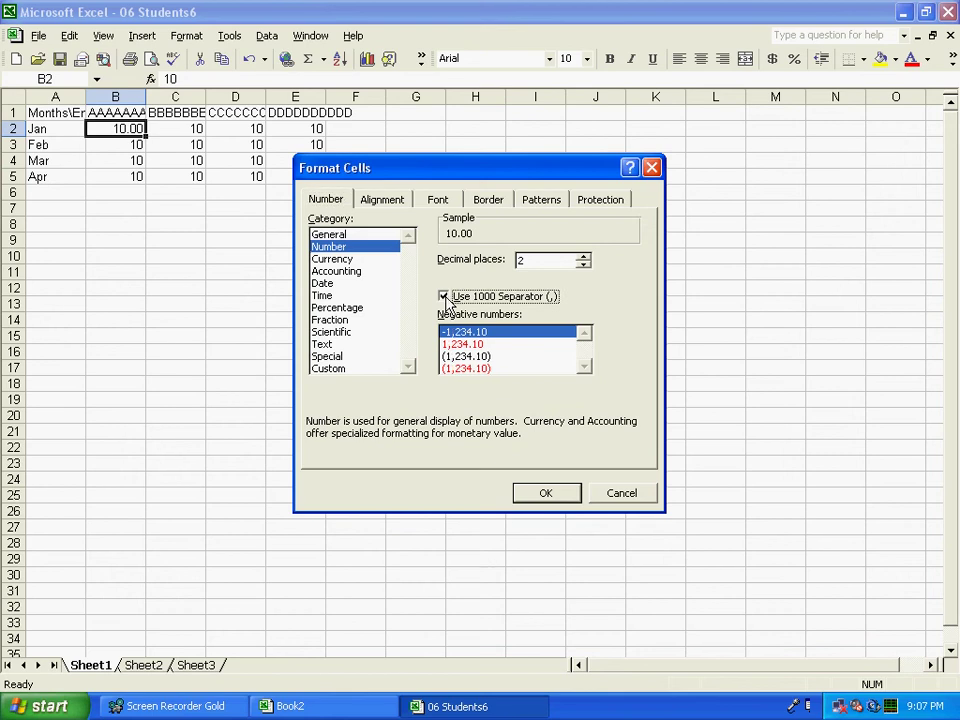
click(530, 496)
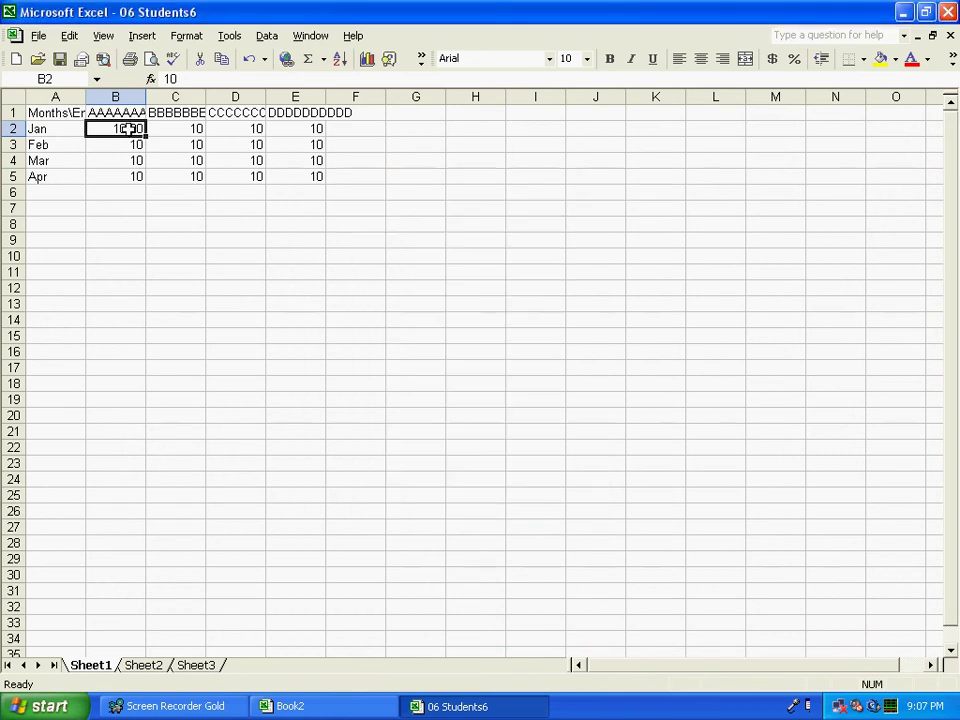
text(1000)
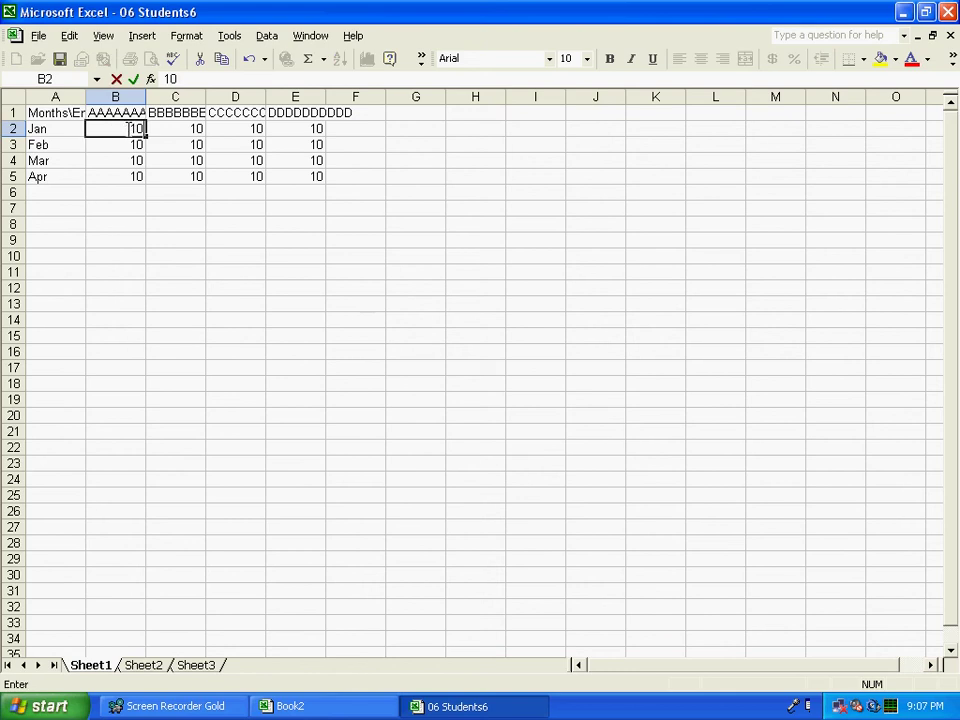
key(Return)
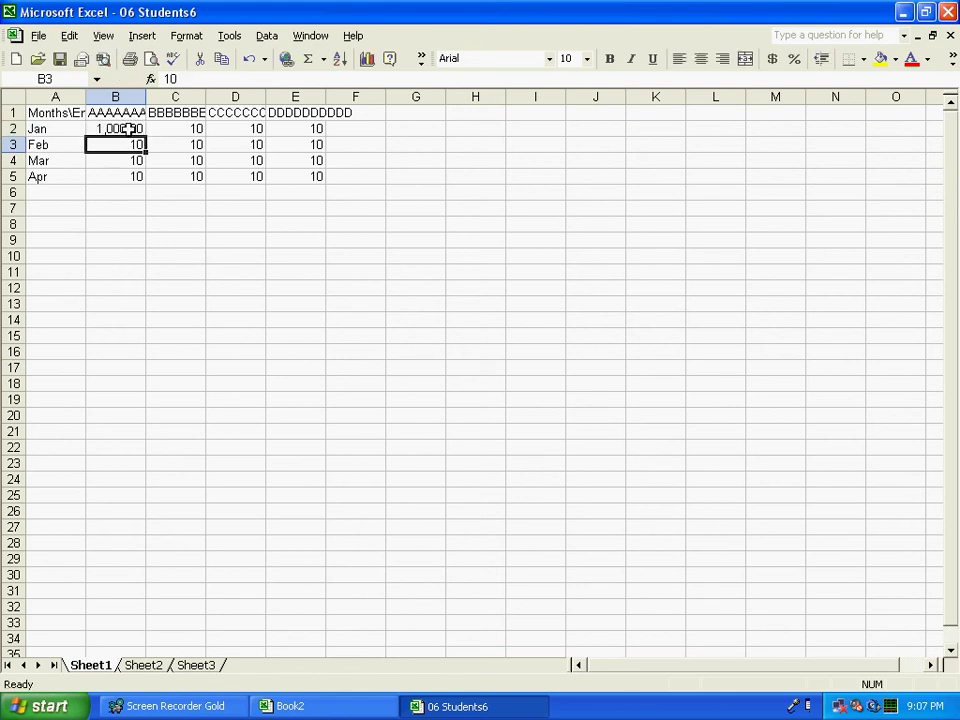
click(107, 163)
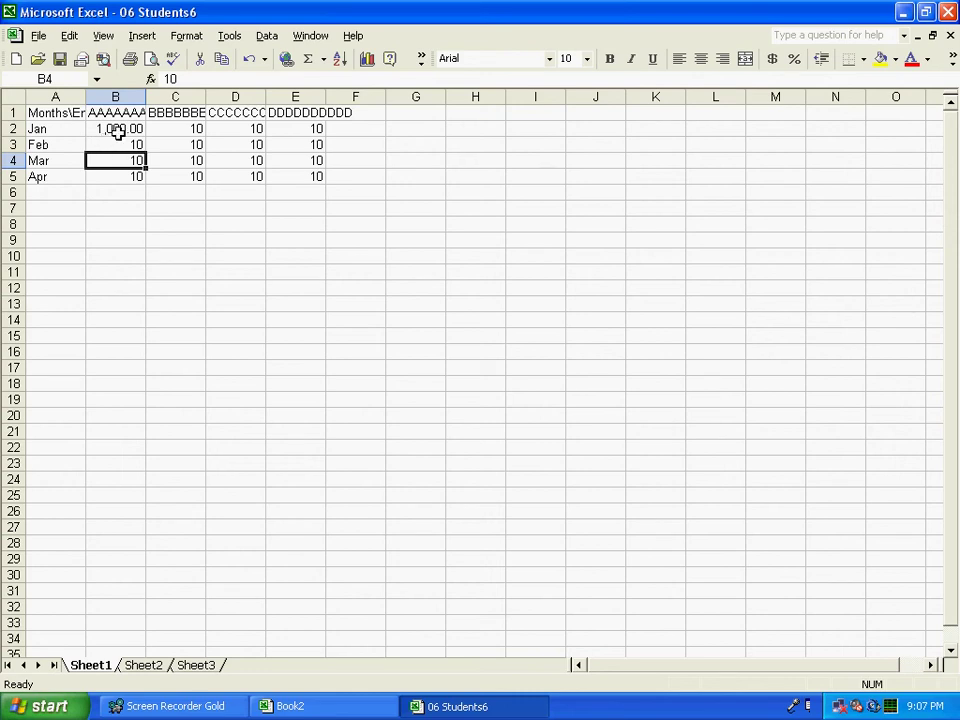
Step: Format cell B2 as Currency with the $ symbol
click(116, 129)
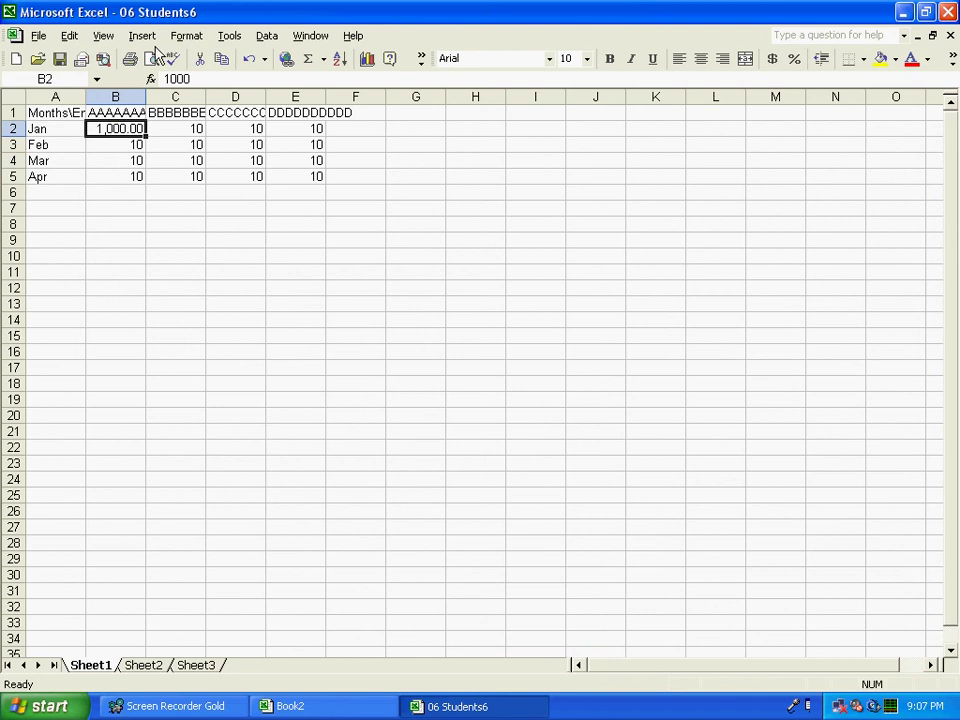
click(186, 36)
click(198, 58)
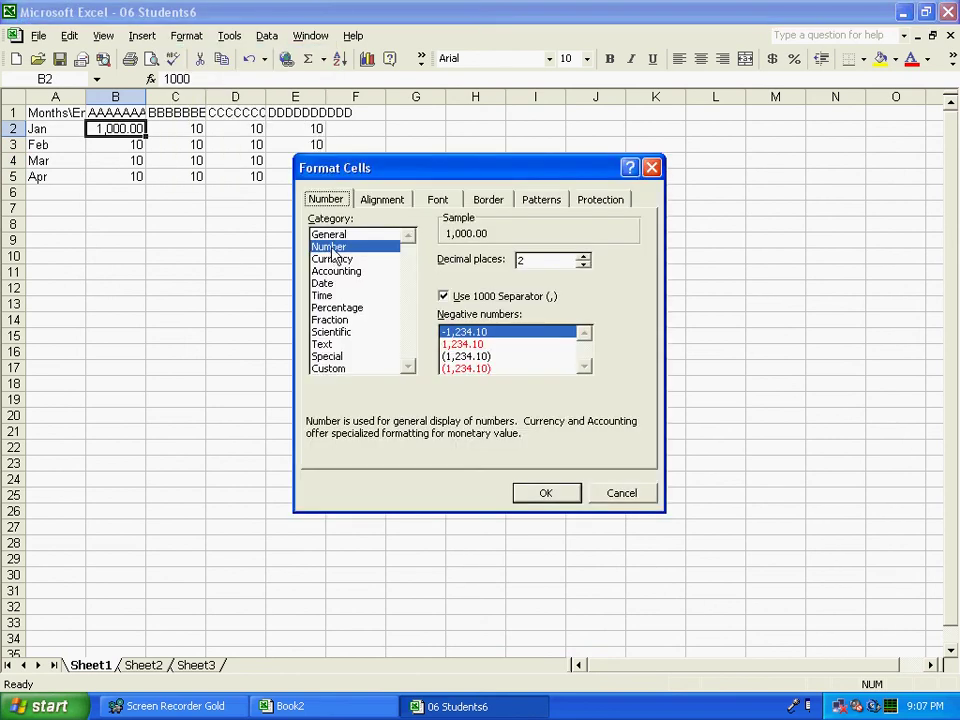
click(333, 262)
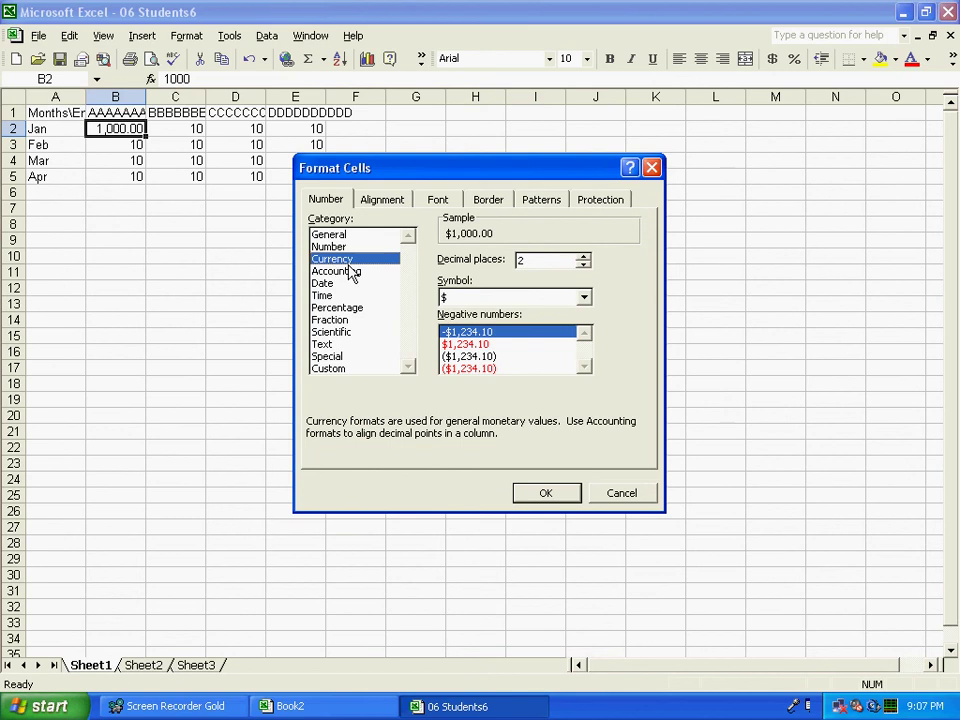
click(500, 300)
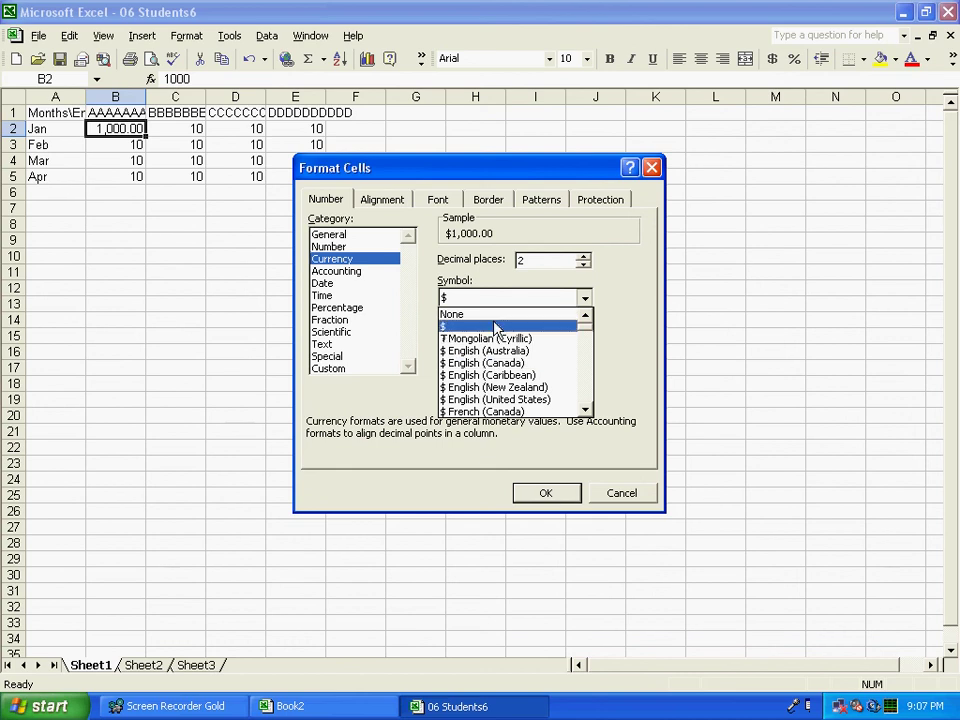
click(497, 326)
click(553, 494)
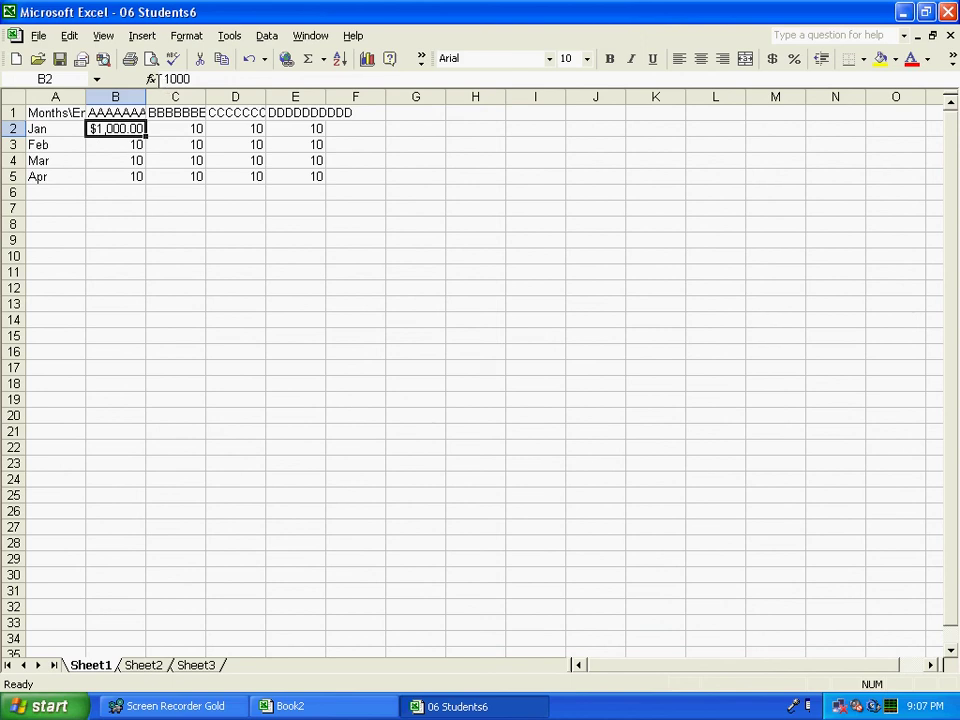
Step: Look through the date, percentage, fraction and scientific number formats for cell B4, and format the cell as Text
click(131, 161)
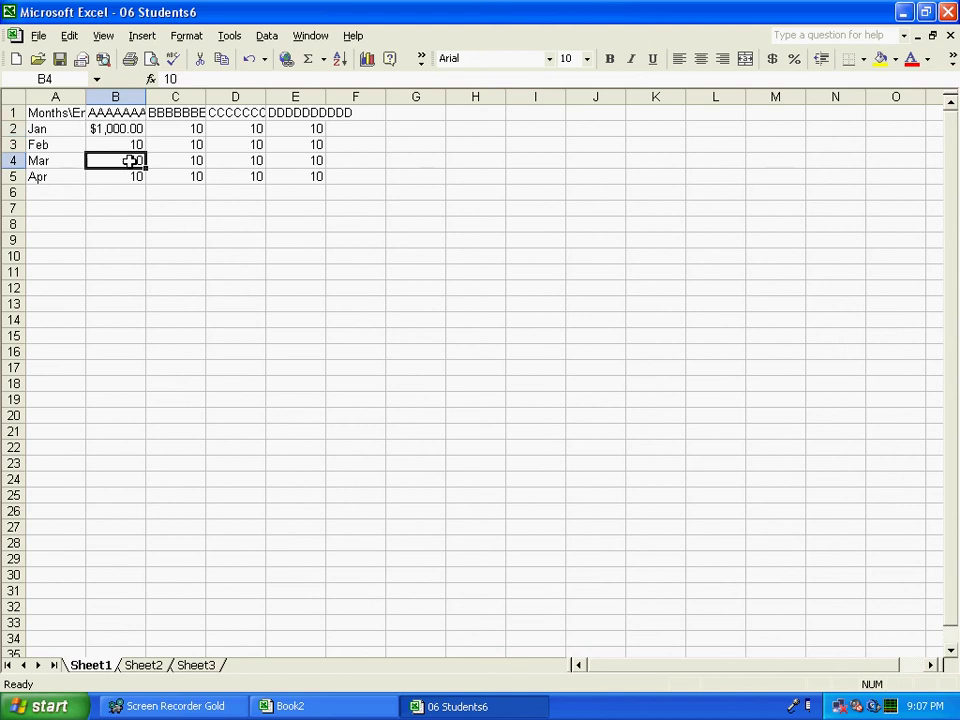
click(186, 37)
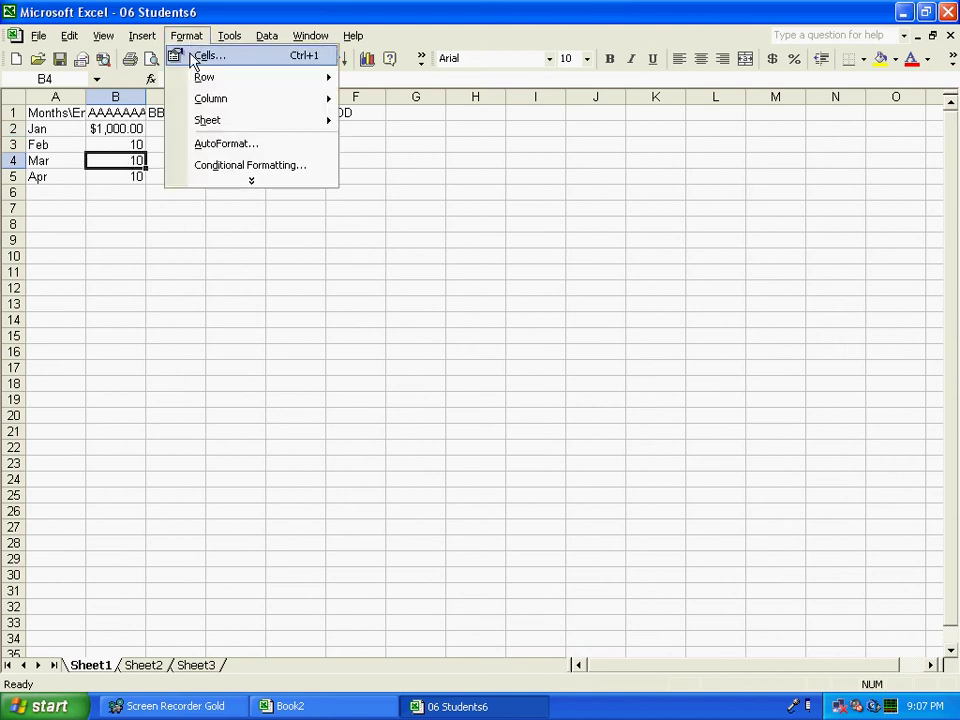
click(197, 57)
click(338, 288)
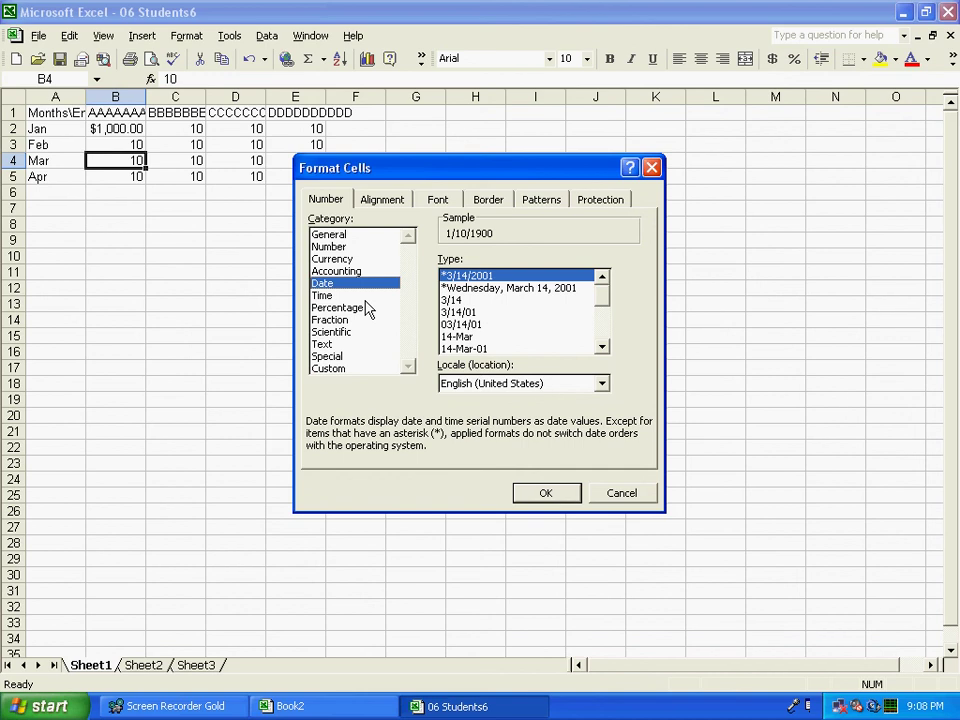
key(Down)
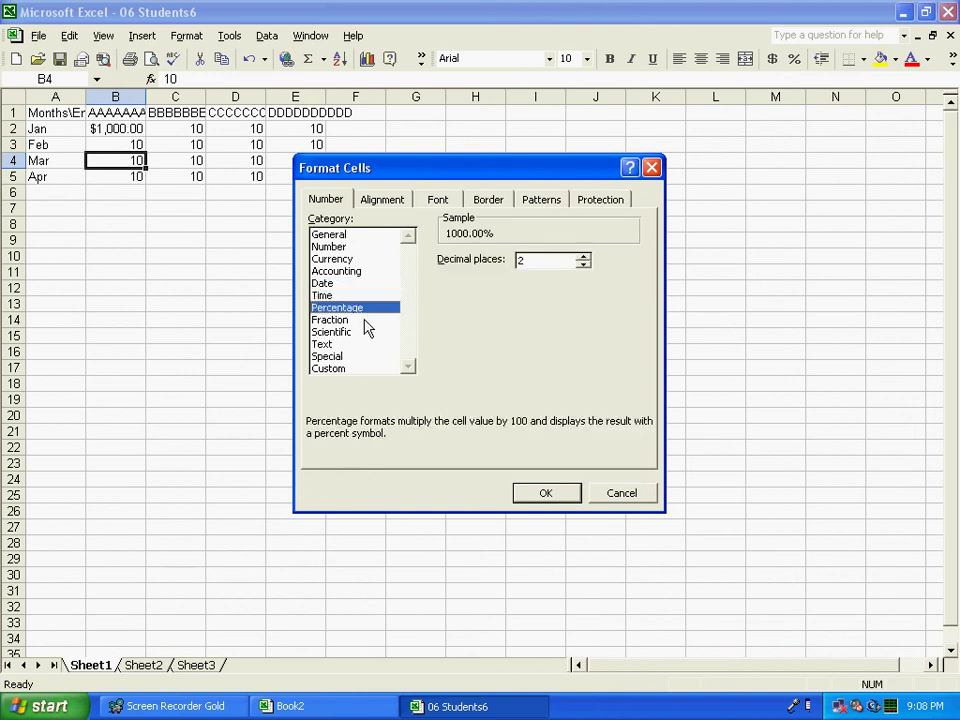
click(335, 319)
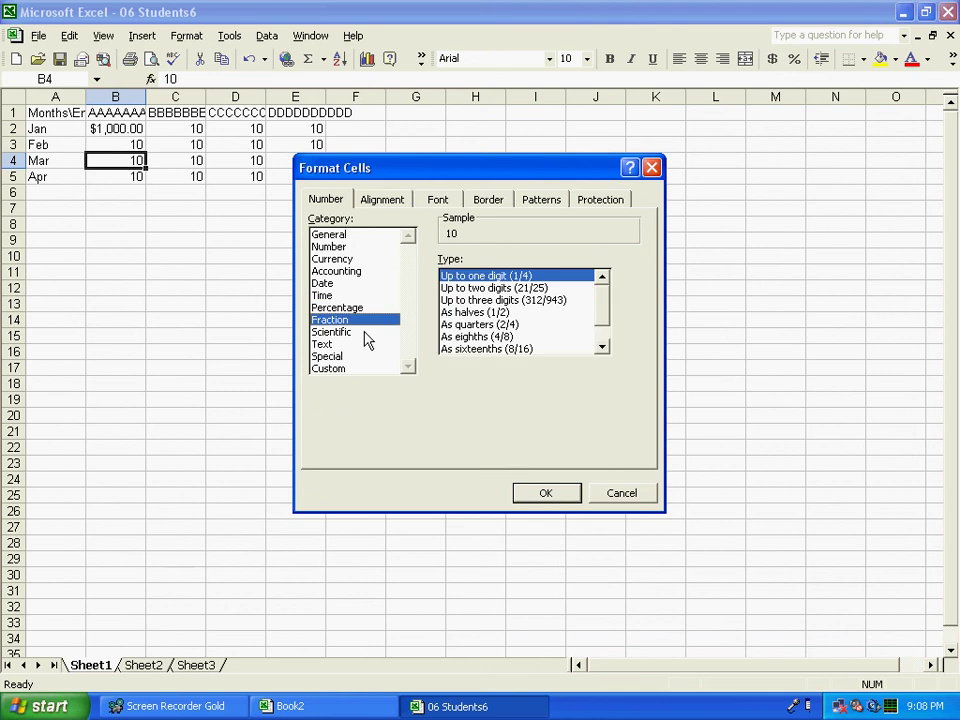
click(366, 336)
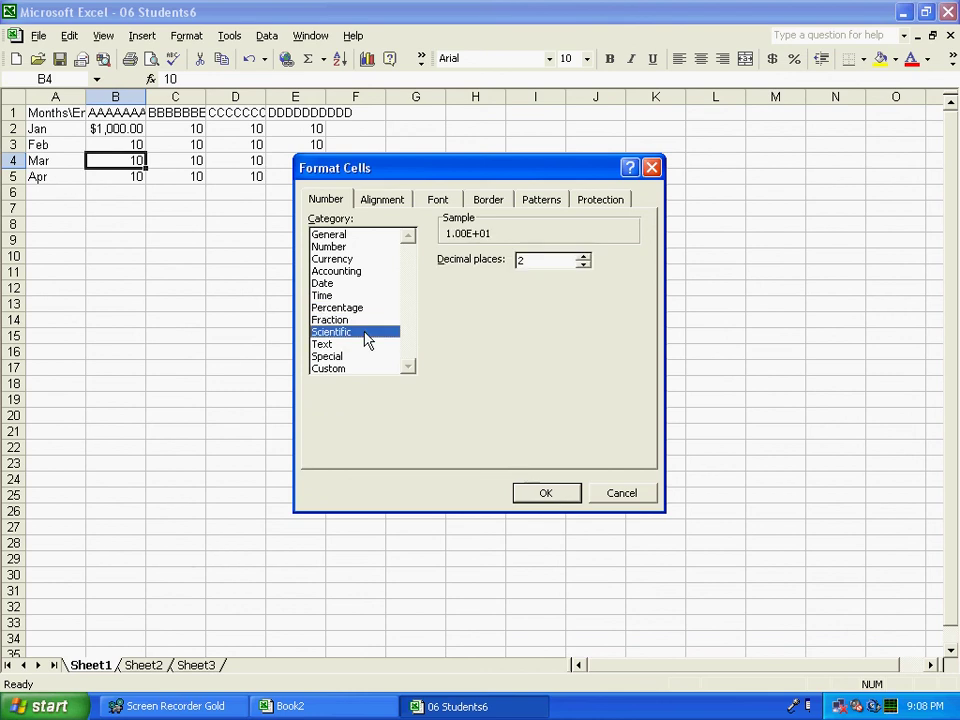
click(365, 350)
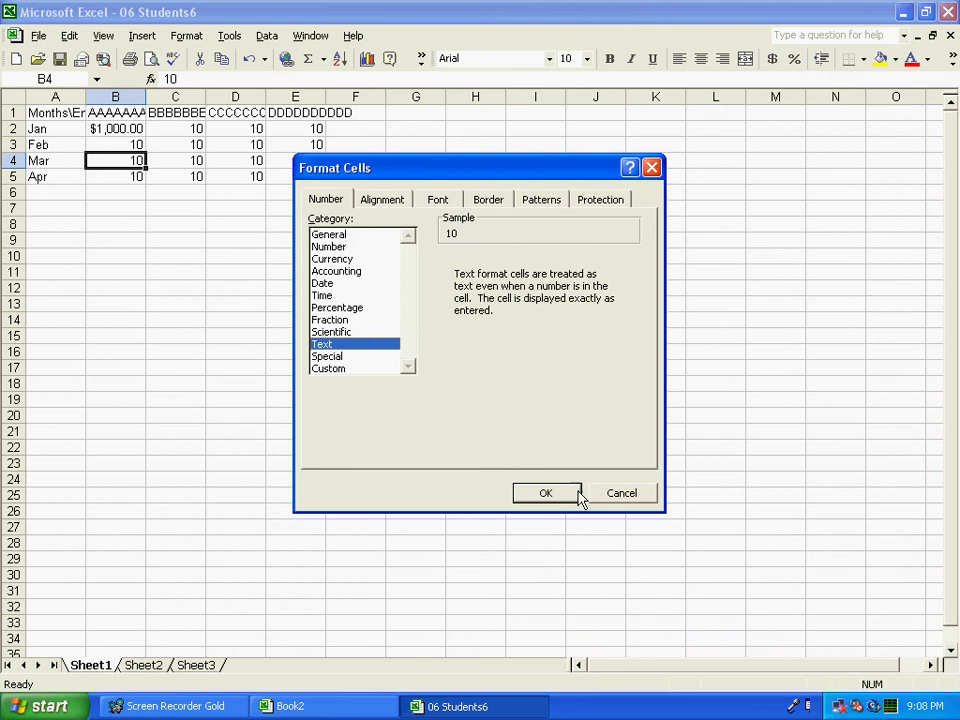
click(548, 494)
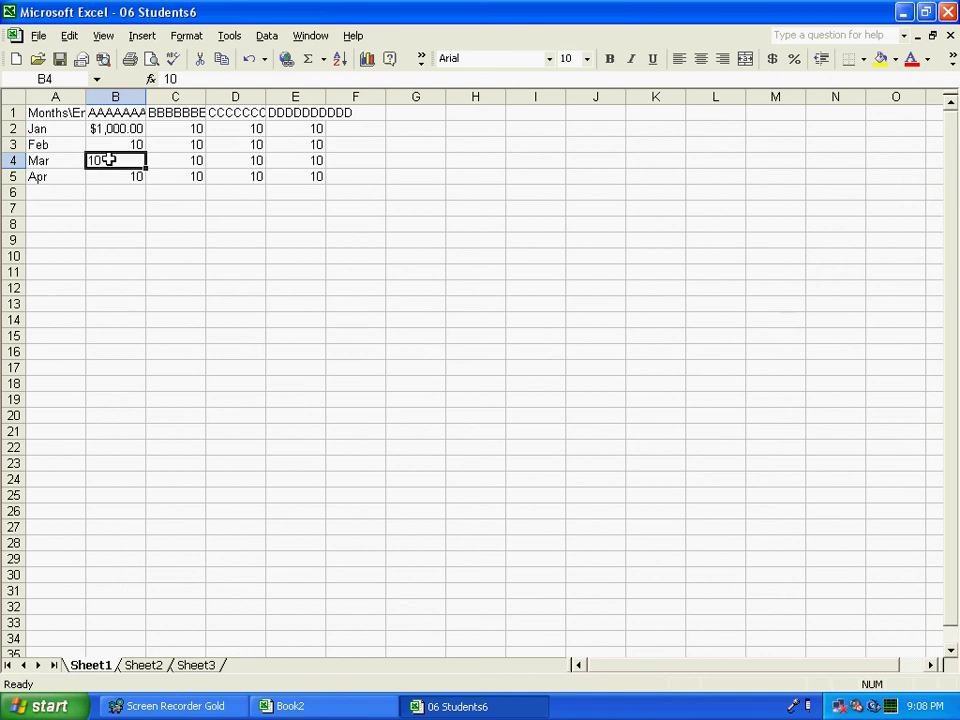
Step: Compare how the values align in currency cell B2 and text cell B4 by selecting each in turn
click(133, 128)
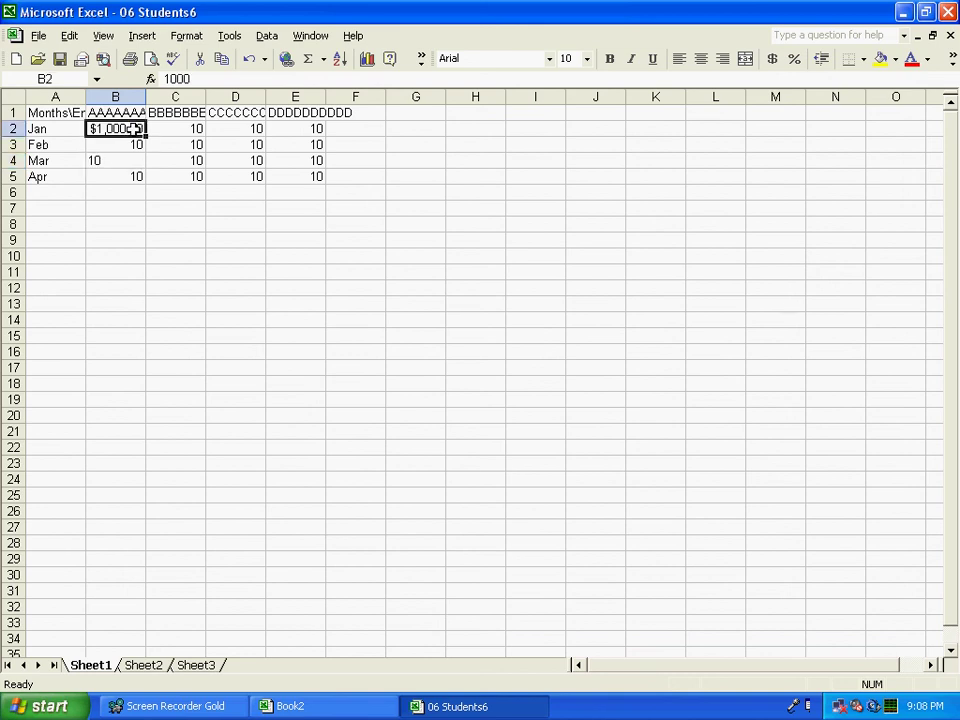
drag(133, 128, 128, 128)
click(124, 161)
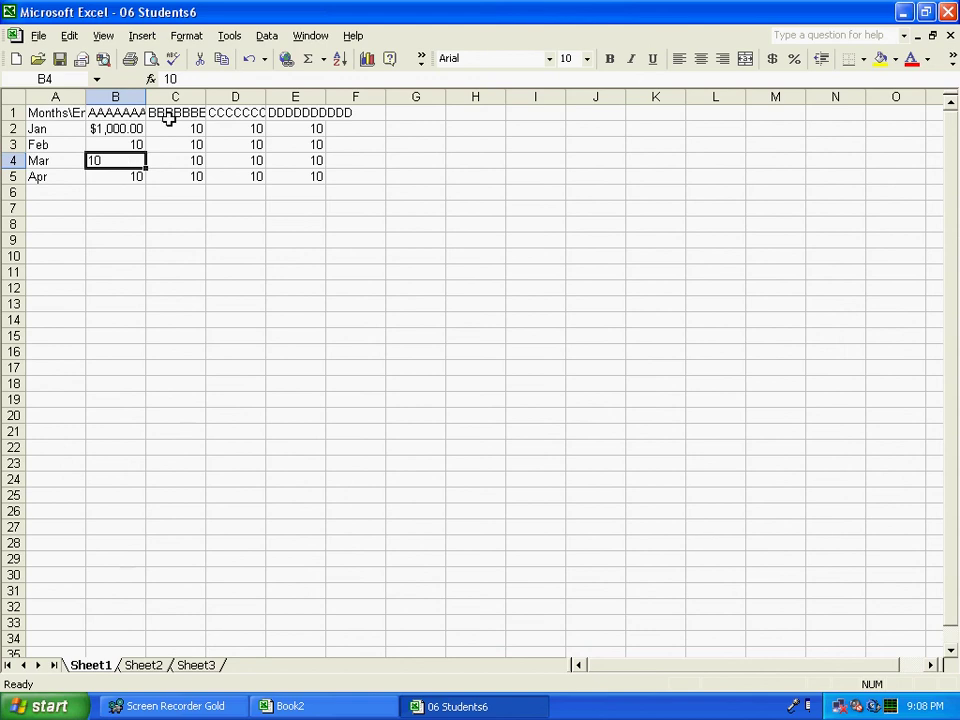
Step: Review the Special and Custom number formats for cell B4, and set the cell's format back to General
click(186, 40)
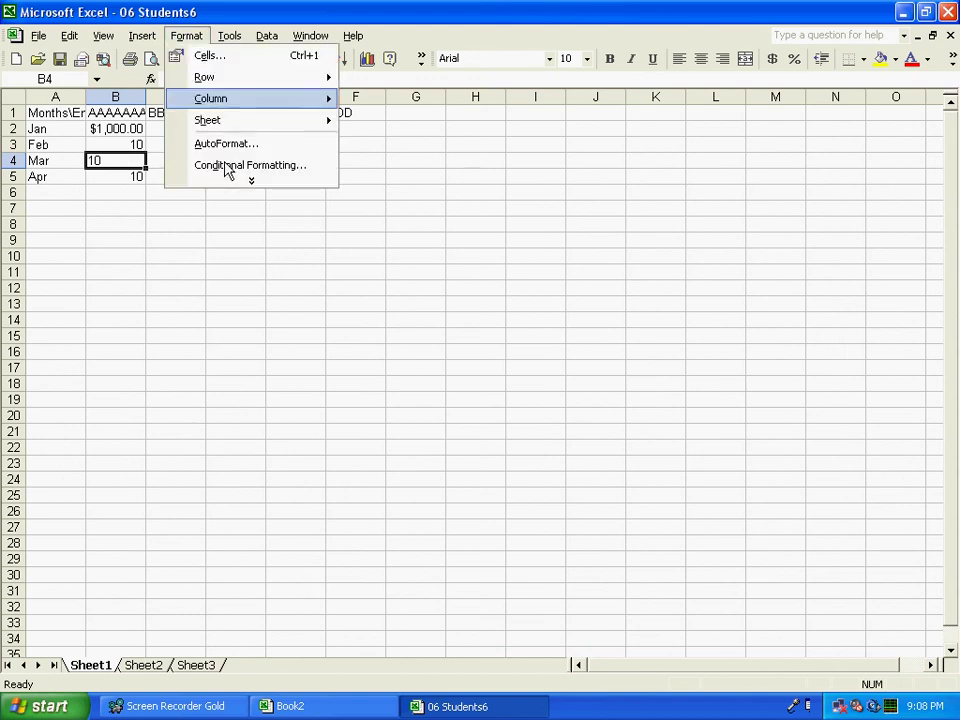
click(229, 58)
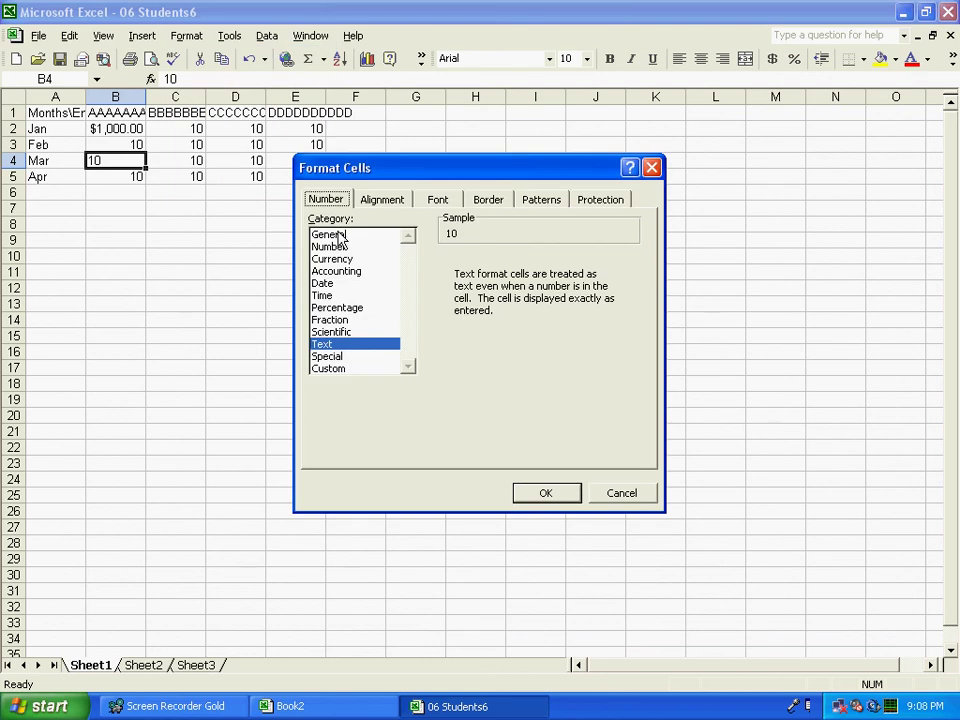
click(338, 234)
click(340, 357)
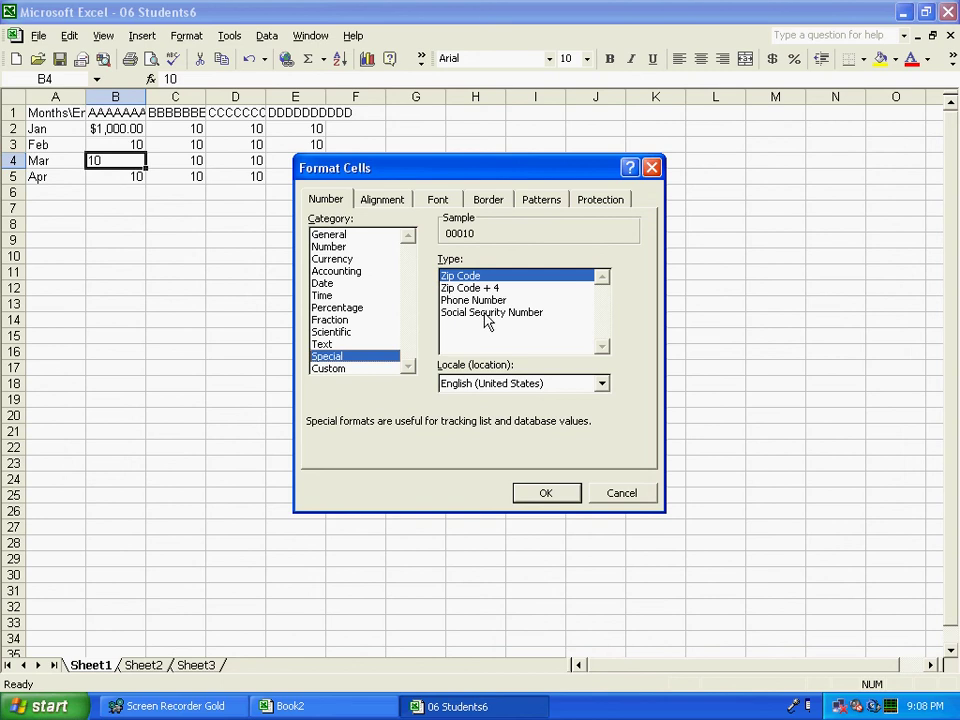
click(352, 372)
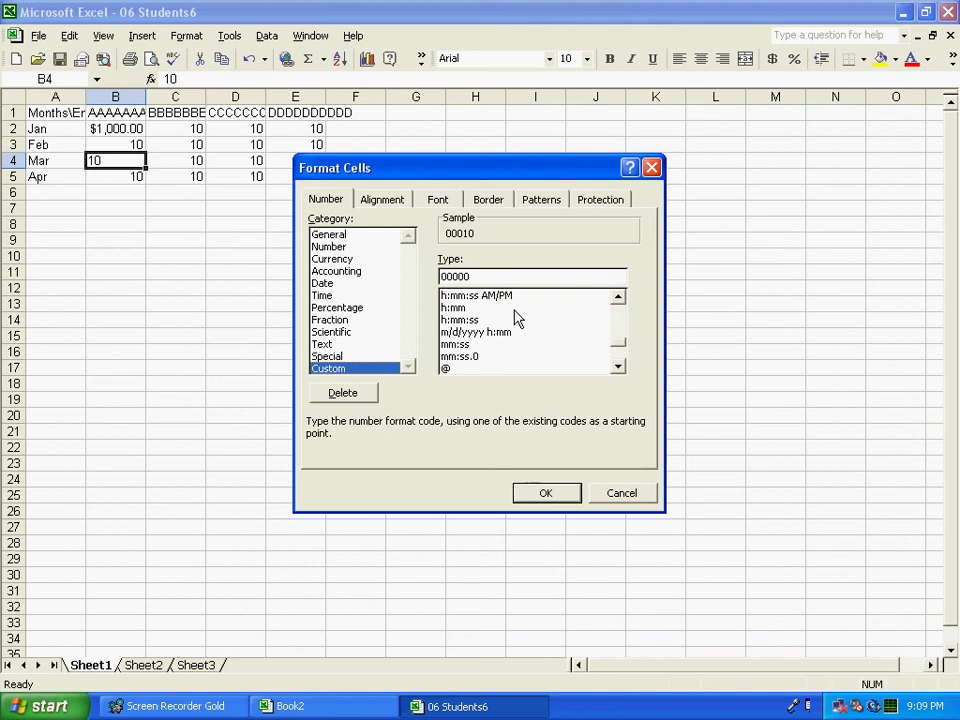
click(619, 299)
click(619, 299)
click(619, 299)
click(619, 299)
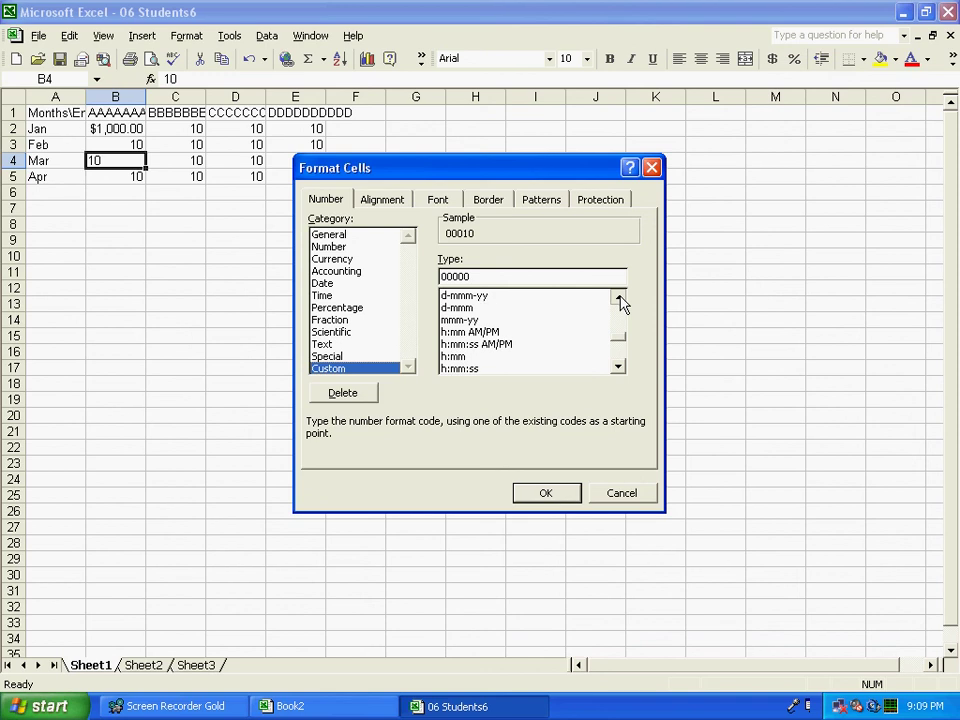
click(335, 235)
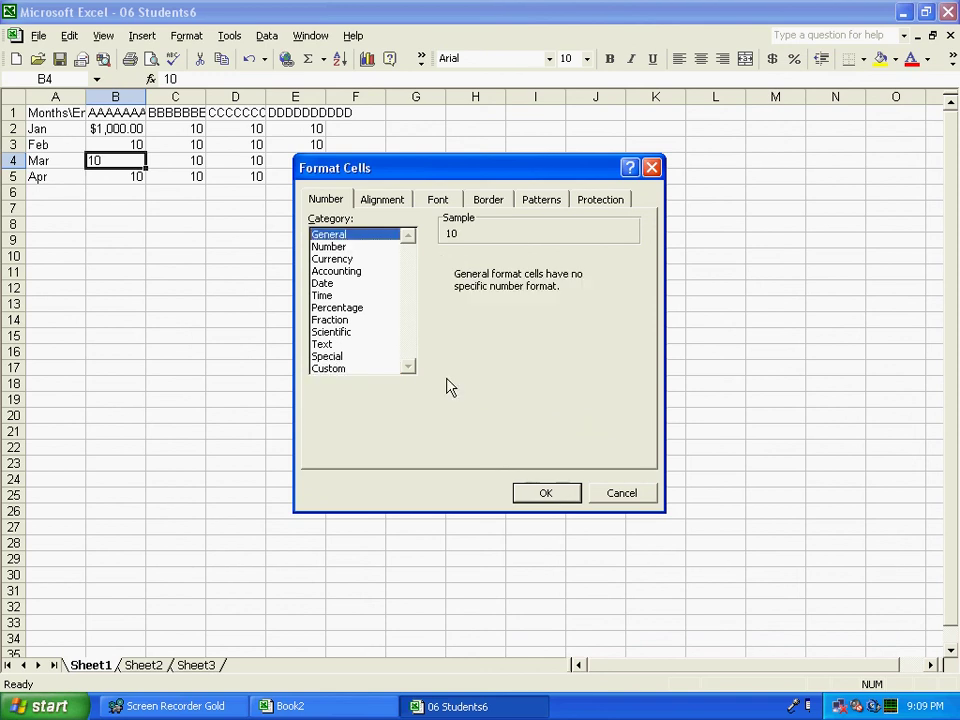
click(540, 493)
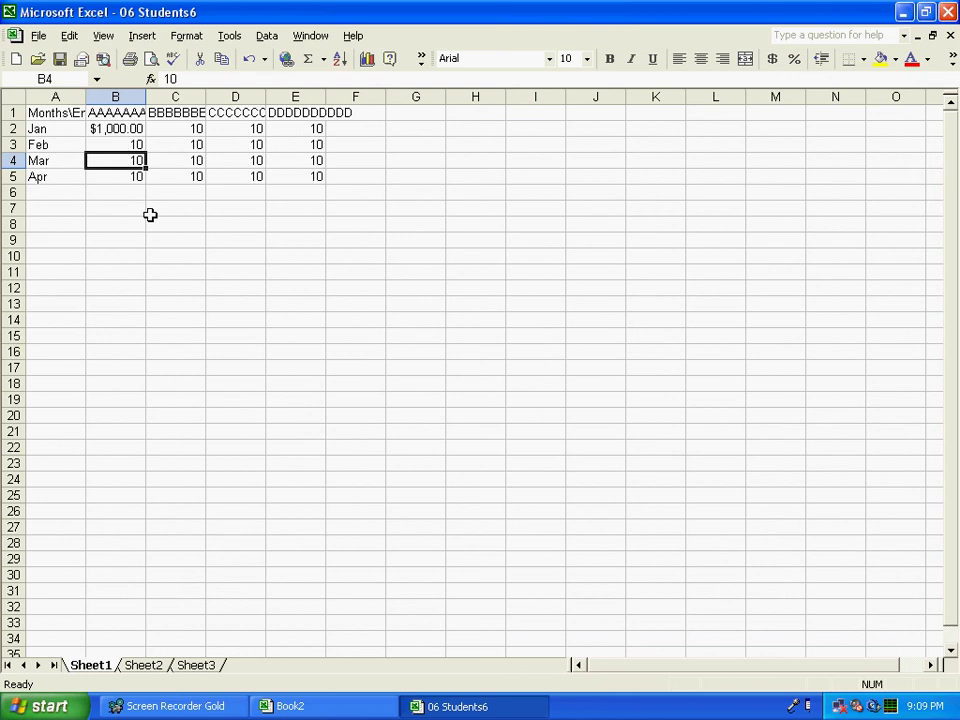